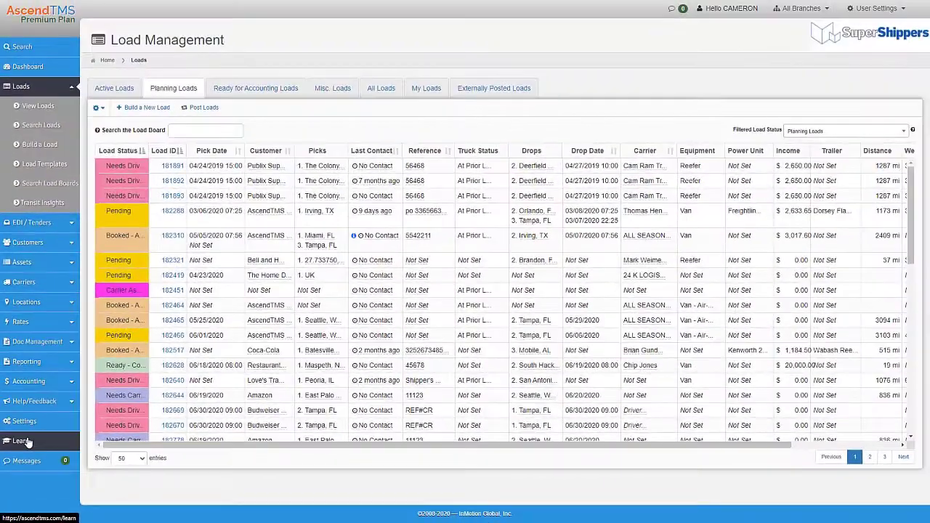
- Start a new support ticket from the online help center with the subject "EDI Setup pls"
click(28, 433)
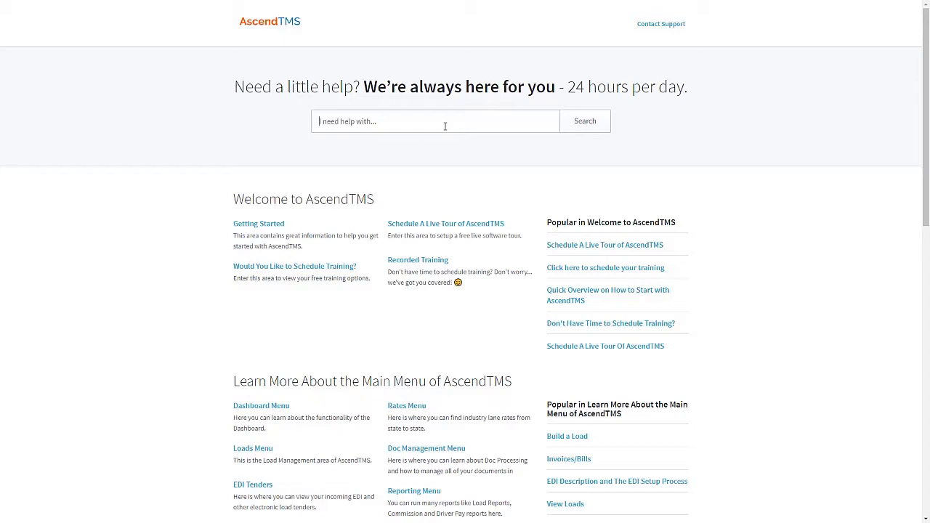
click(661, 24)
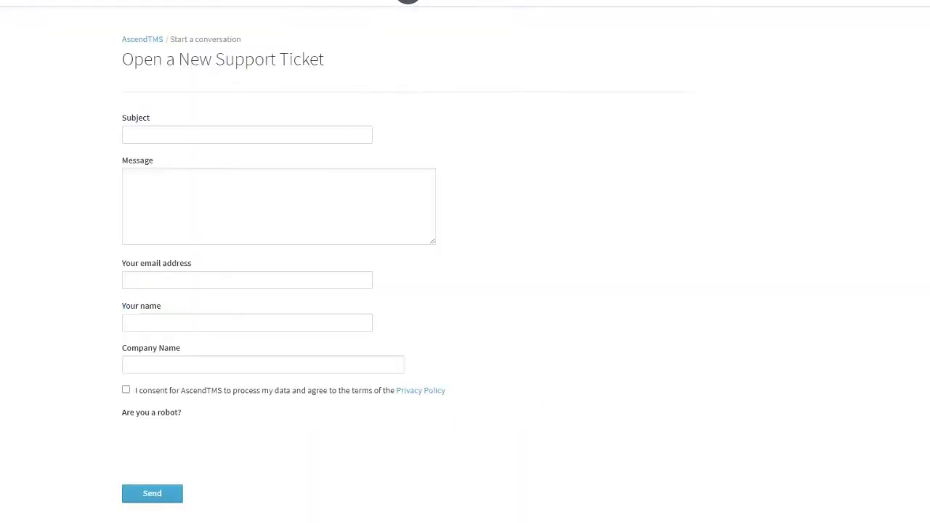
click(210, 136)
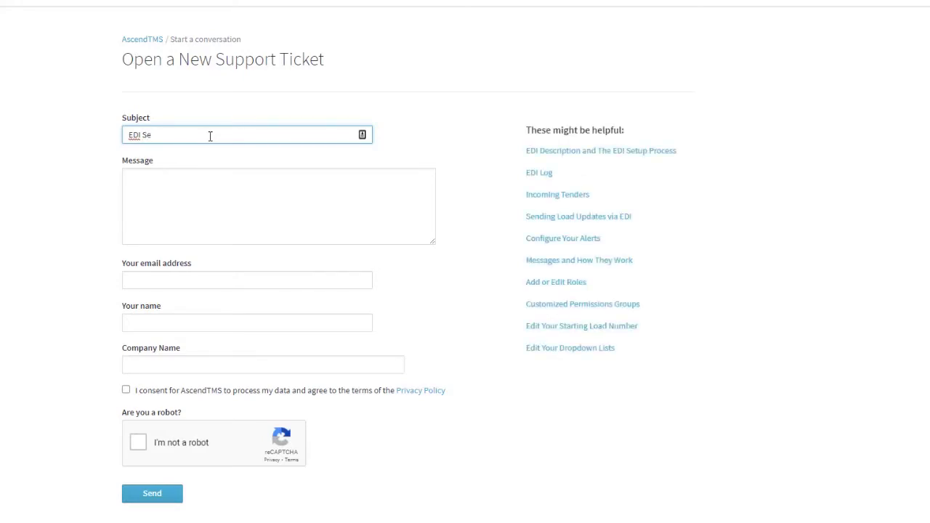
text(pls)
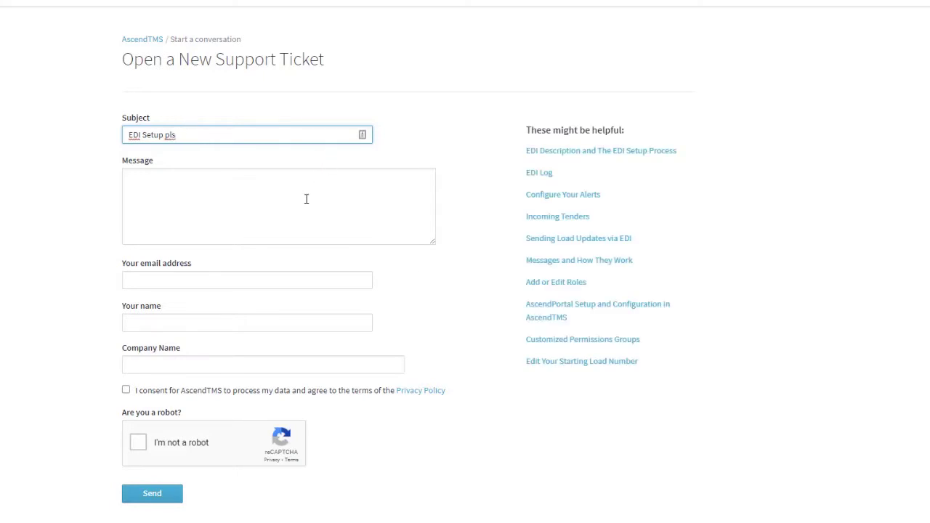
- Open the article on EDI Description and The EDI Setup Process and read through to the attached setup form
click(596, 156)
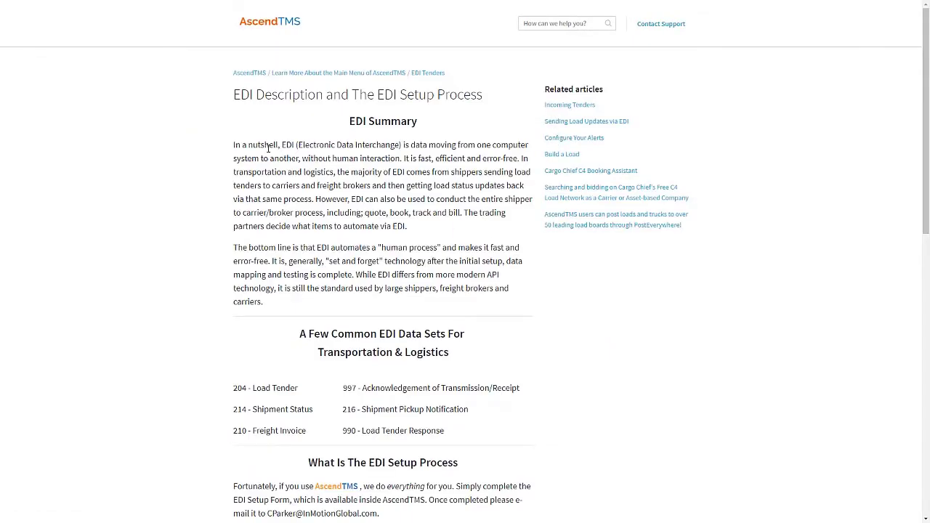
scroll(268, 149, down, 5)
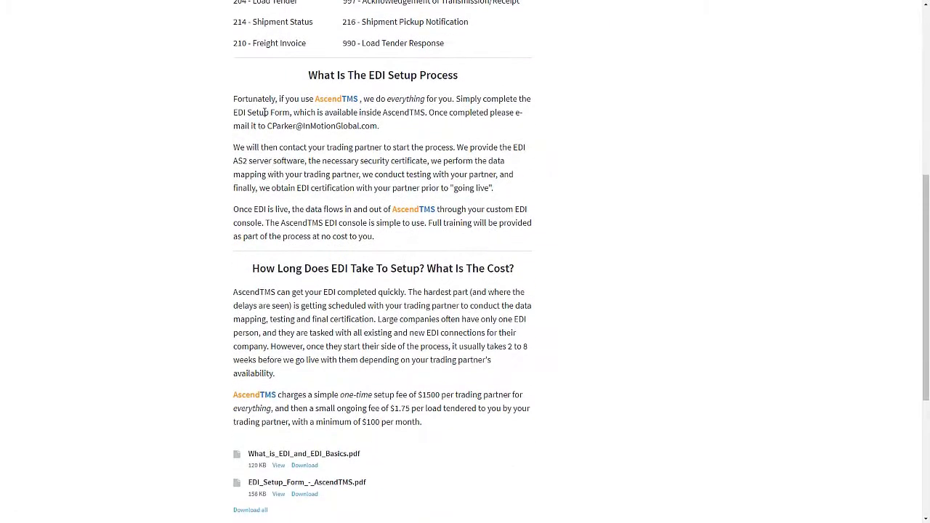
scroll(291, 196, down, 2)
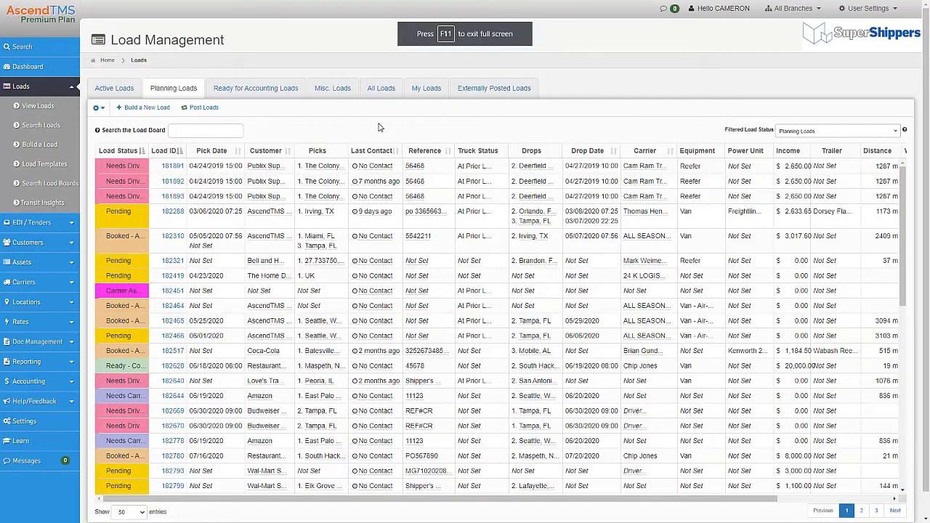
- Open the upper TEST TENDER among the incoming EDI tenders for viewing and processing
click(42, 231)
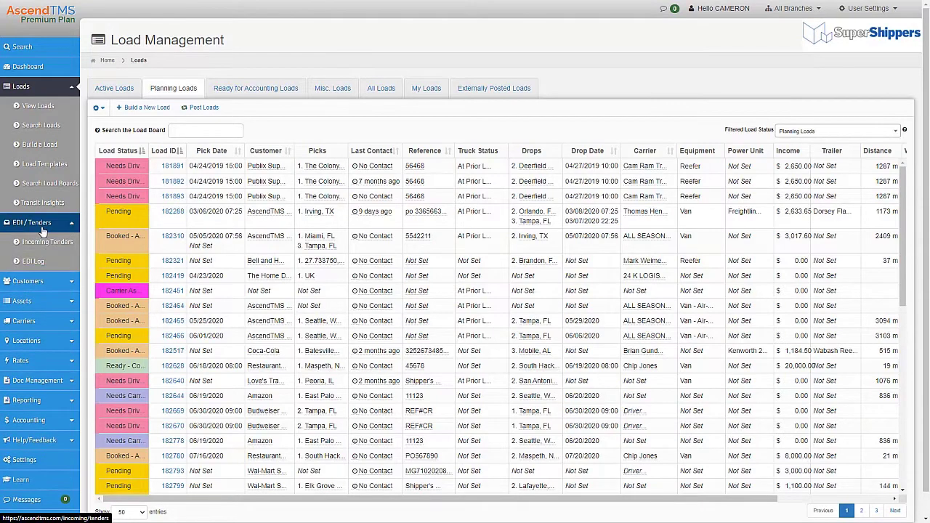
click(43, 244)
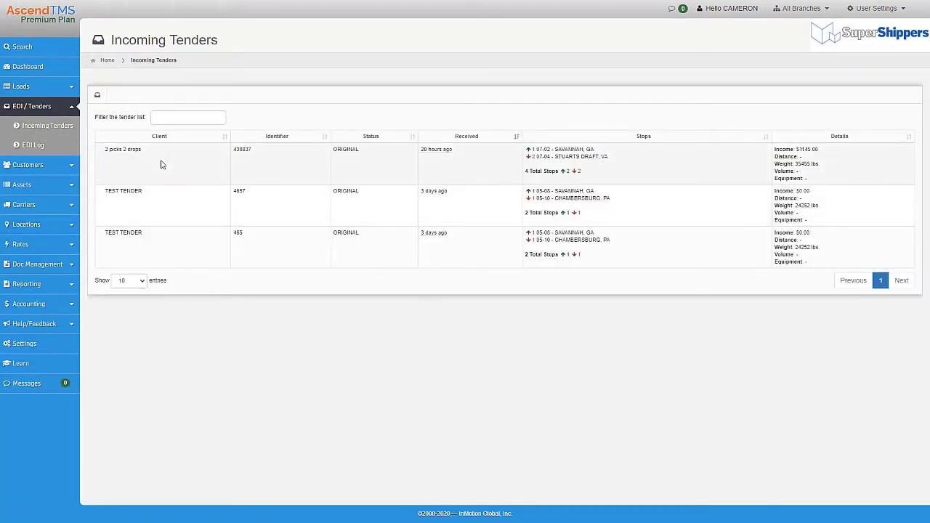
click(160, 210)
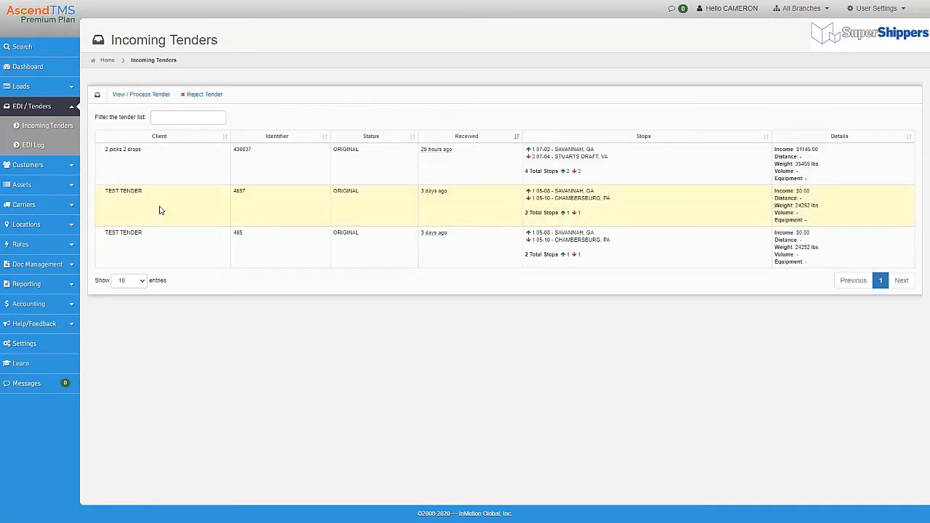
click(158, 98)
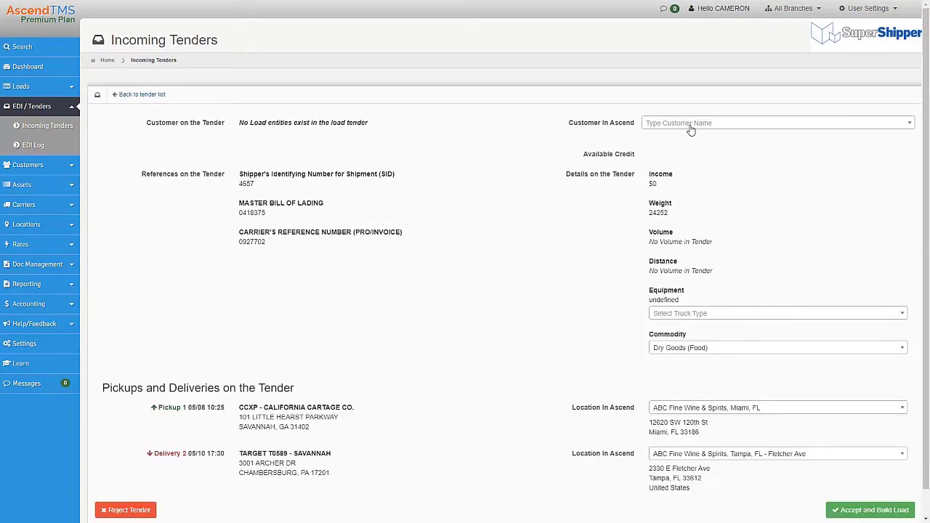
- Assign AscendTMS Customer to the tender, set the equipment to Van, and check the choices for the pickup location
click(690, 127)
click(694, 173)
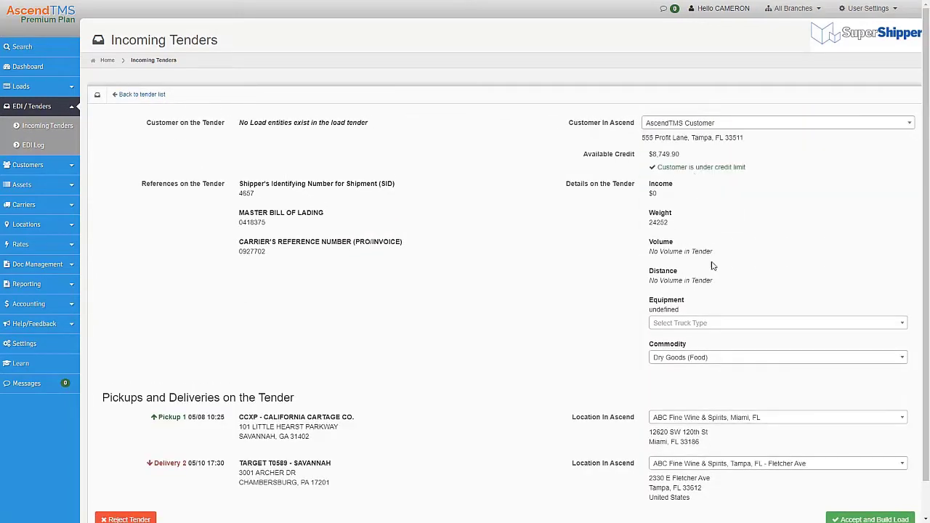
click(724, 327)
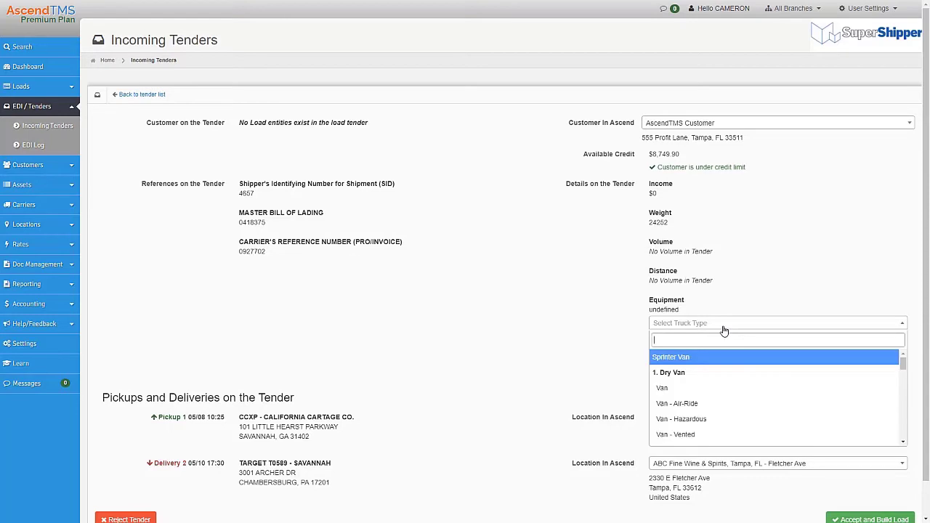
click(702, 388)
scroll(699, 386, down, 1)
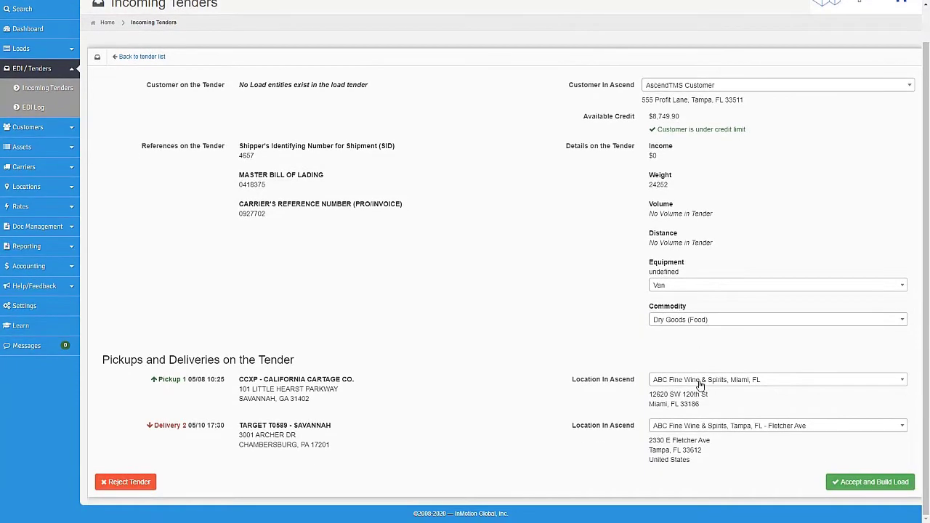
click(699, 381)
click(702, 382)
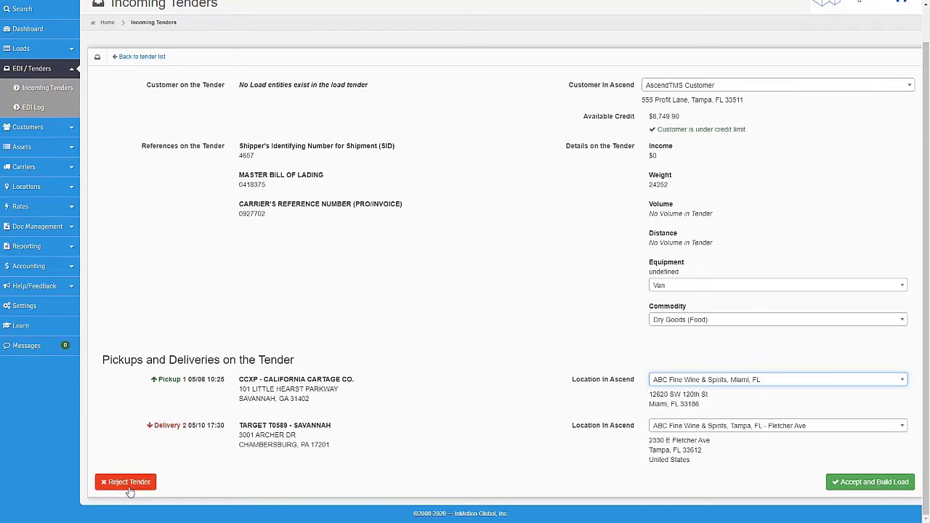
- Return to the tender list, then open the EDI Log and its key and help information
scroll(200, 310, up, 1)
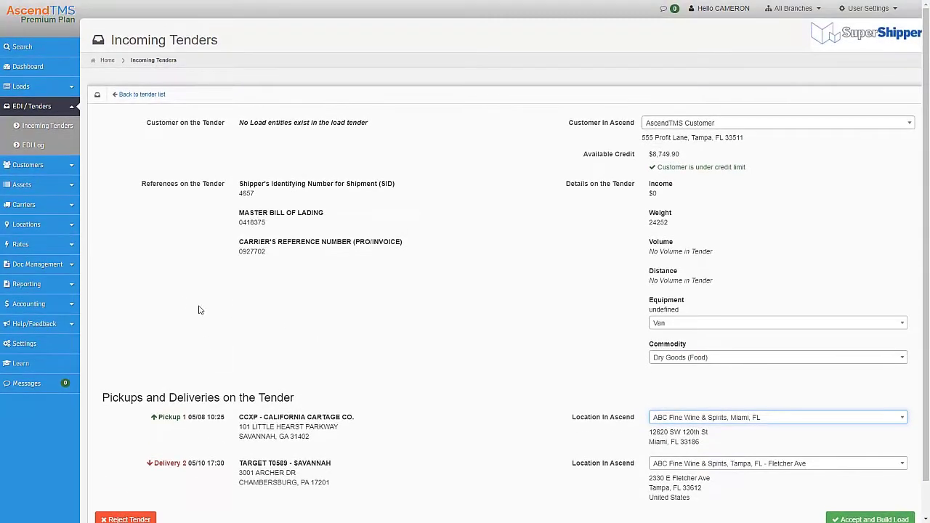
click(145, 96)
click(33, 150)
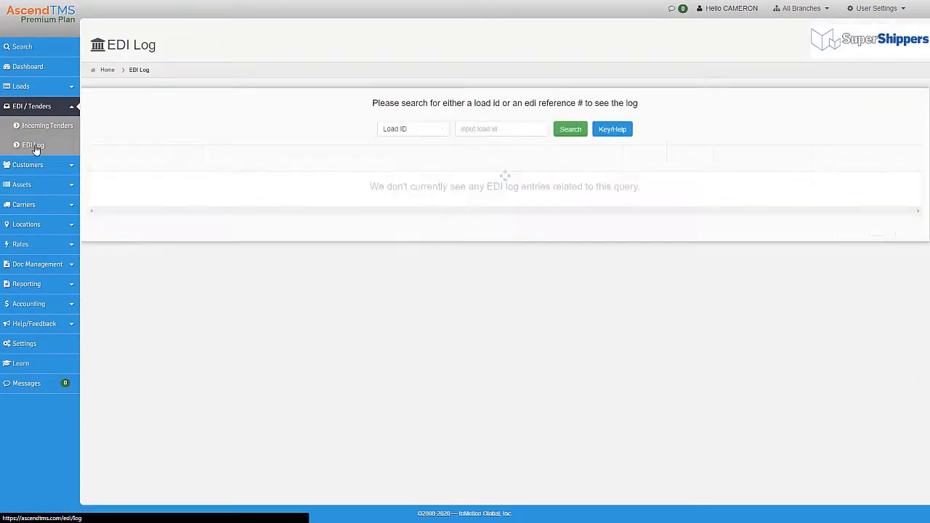
click(632, 129)
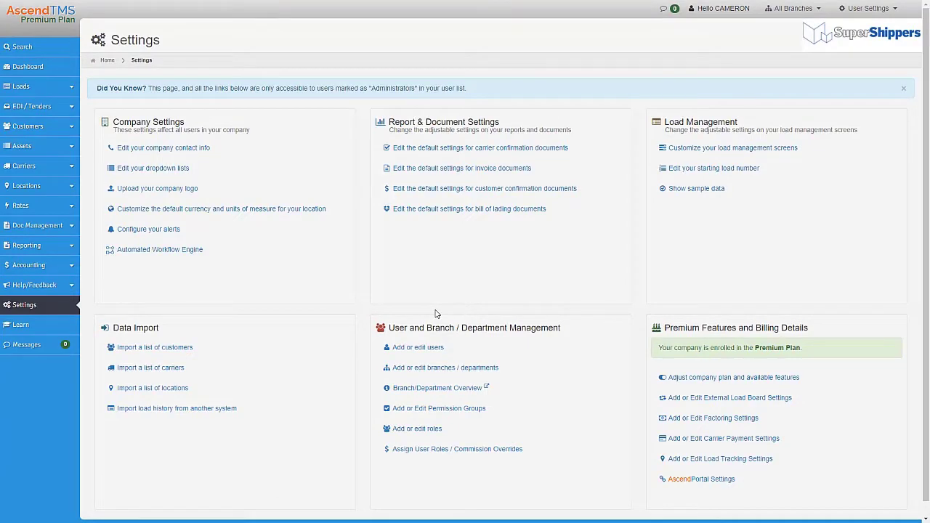
- Open the permission groups in the settings and examine which groups may accept or reject incoming tenders
click(439, 409)
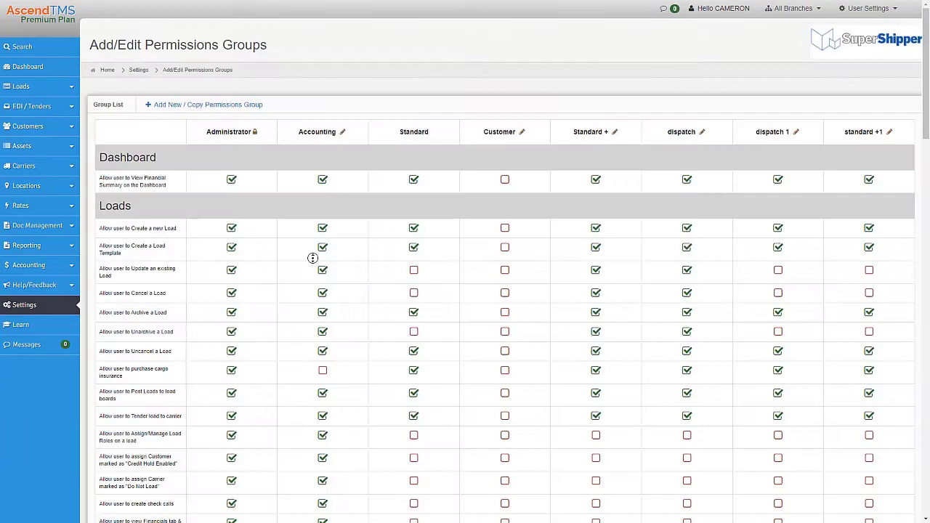
scroll(312, 263, down, 3)
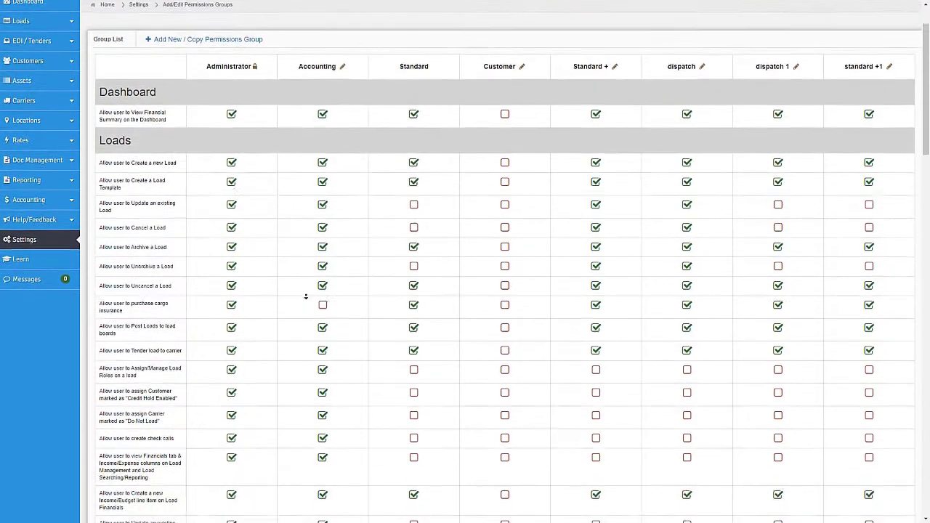
scroll(305, 298, down, 5)
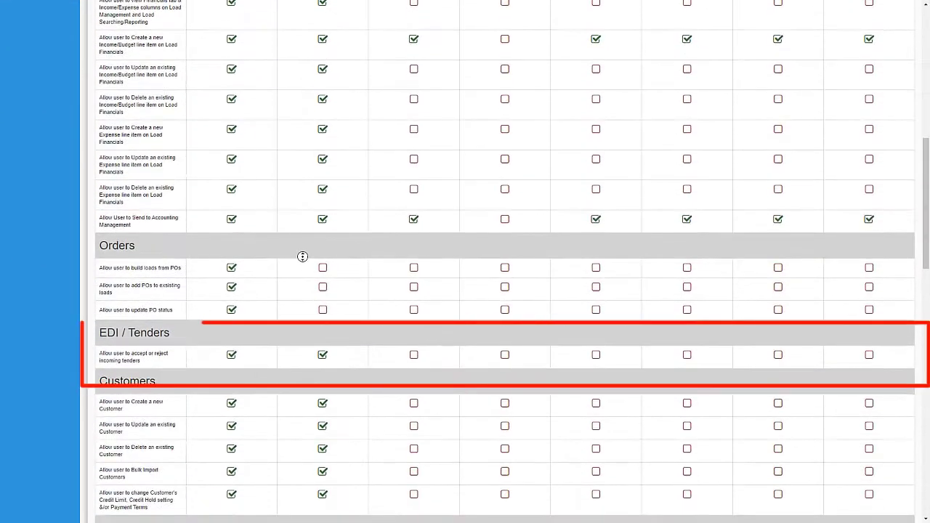
scroll(396, 348, up, 7)
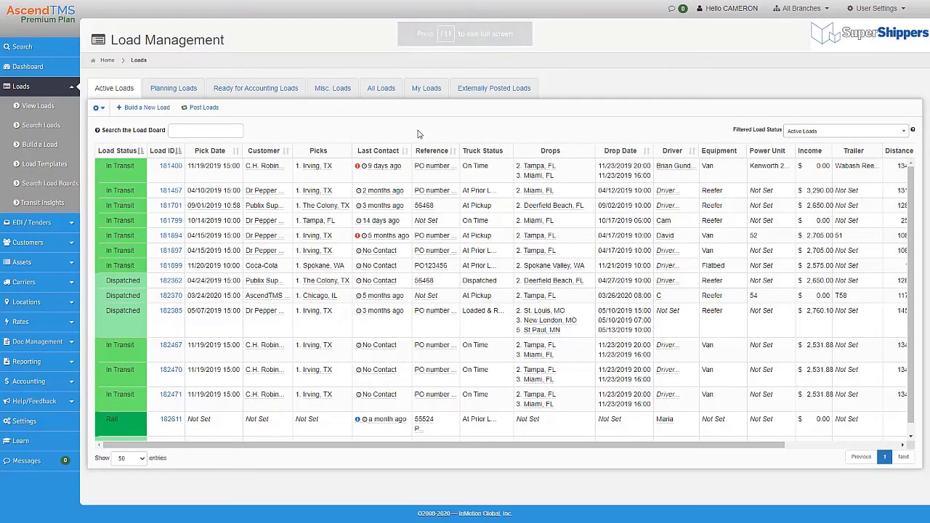
- Open the check call form for the first active load and browse the available status descriptions
click(480, 175)
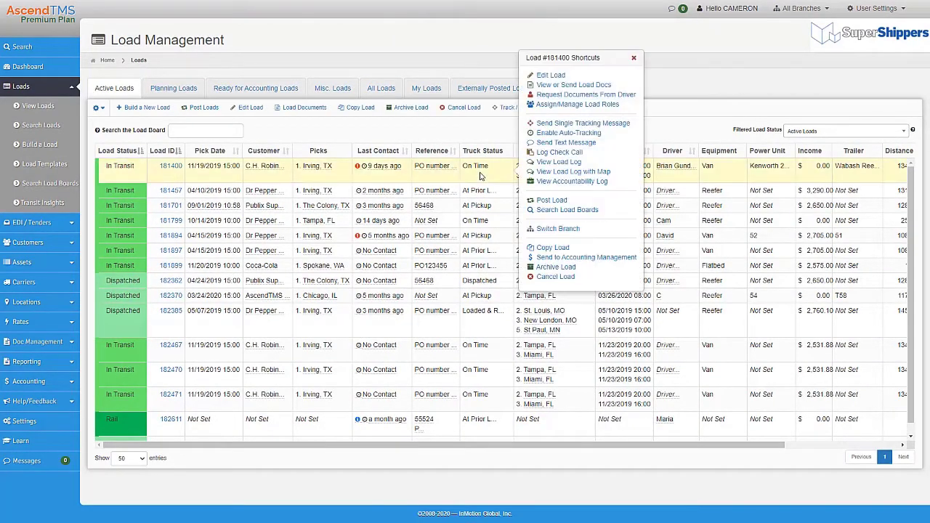
click(560, 152)
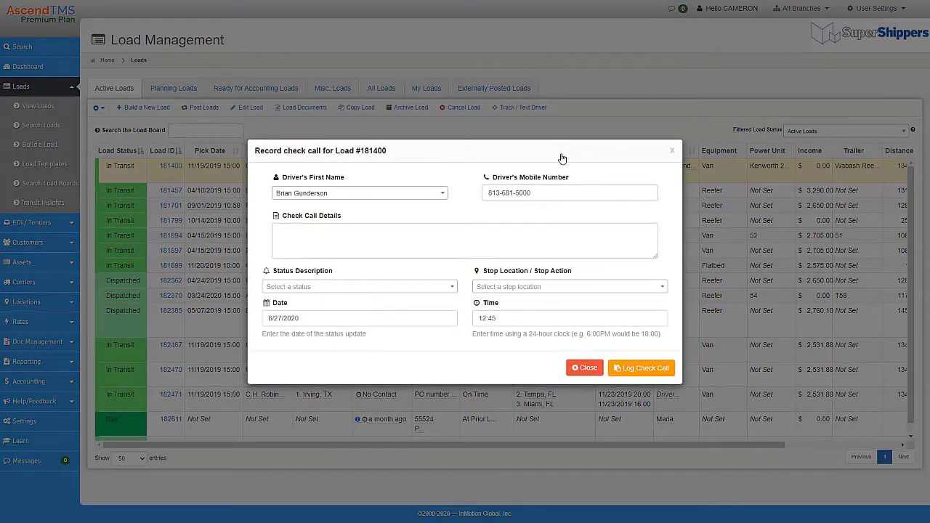
click(374, 289)
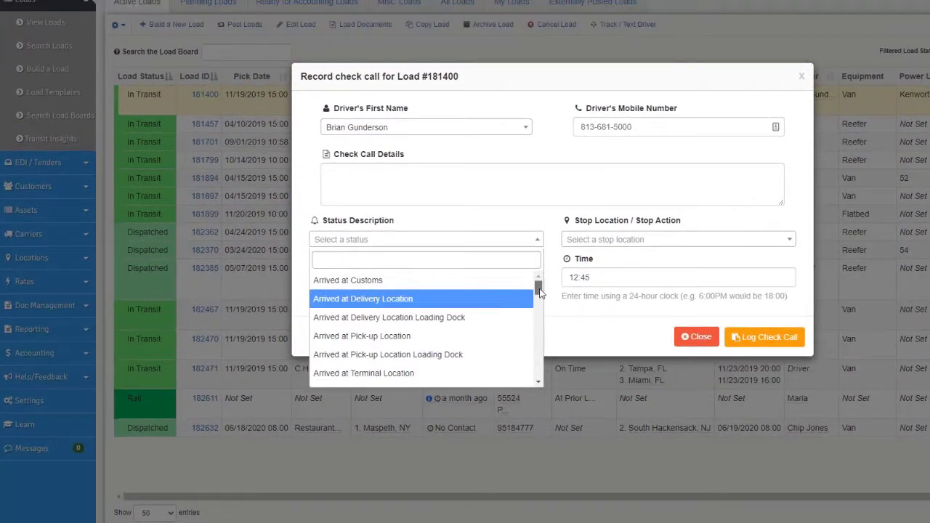
drag(539, 290, 534, 378)
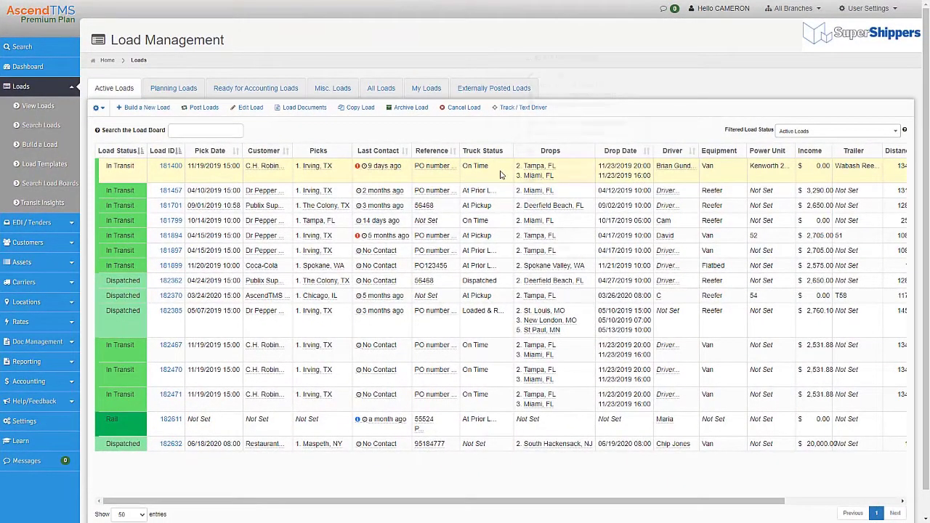
- Open the first active load for editing and go to its customer information
click(499, 175)
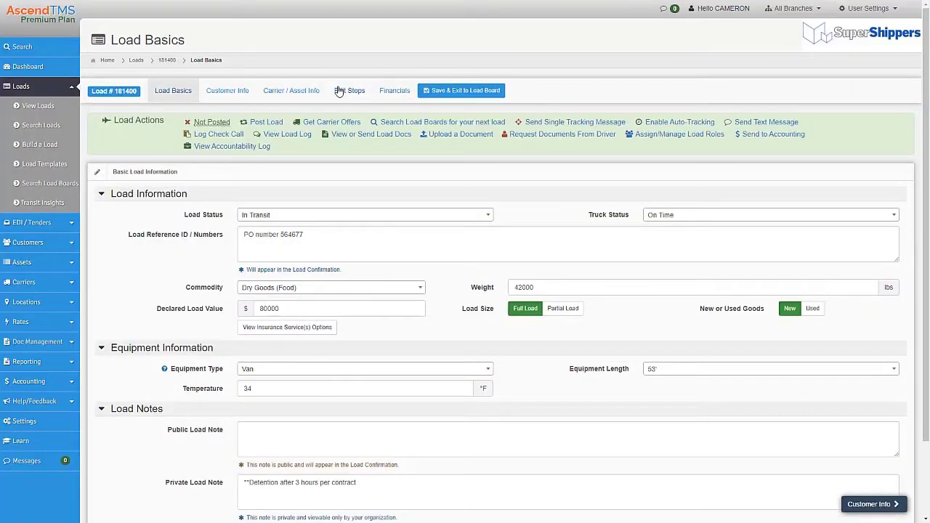
click(231, 91)
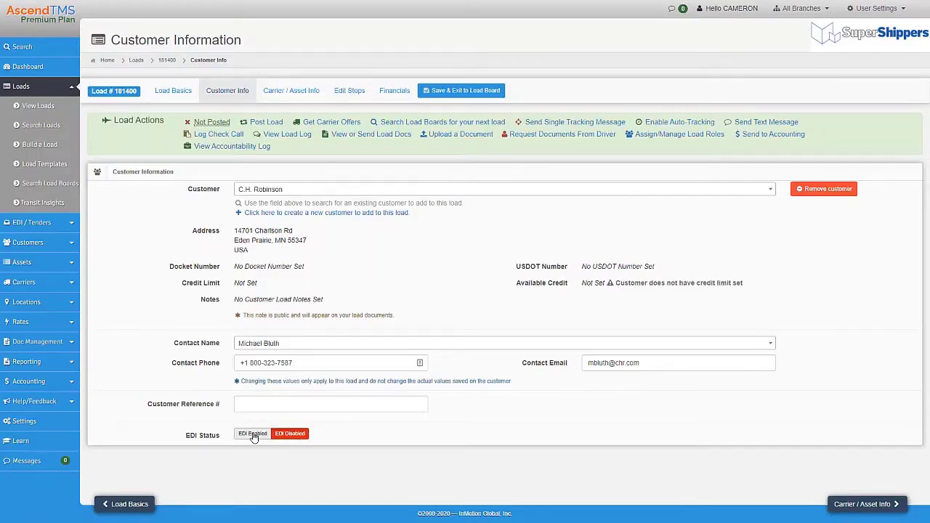
- Try to enable EDI on the load with Pfizer as the EDI partner
click(250, 433)
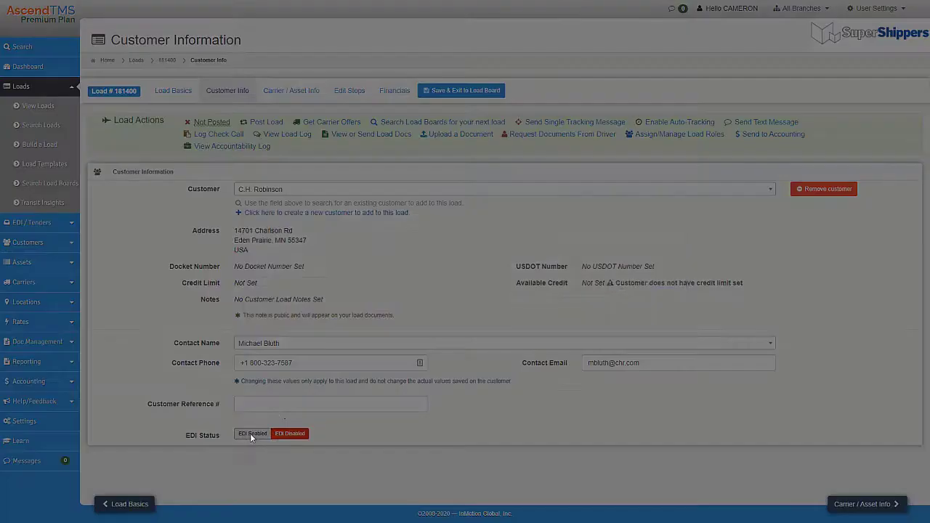
click(508, 240)
click(426, 261)
click(433, 258)
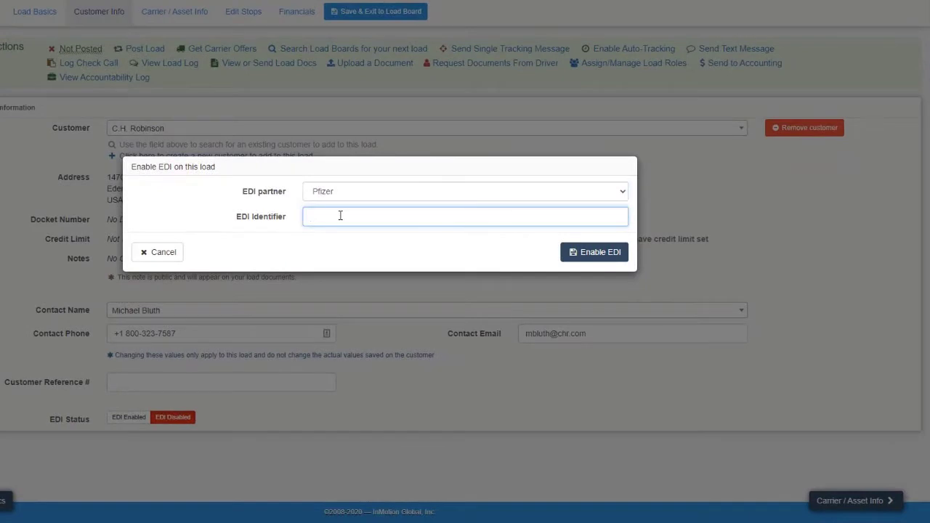
click(574, 254)
- Enter the customer reference number for the load
click(237, 377)
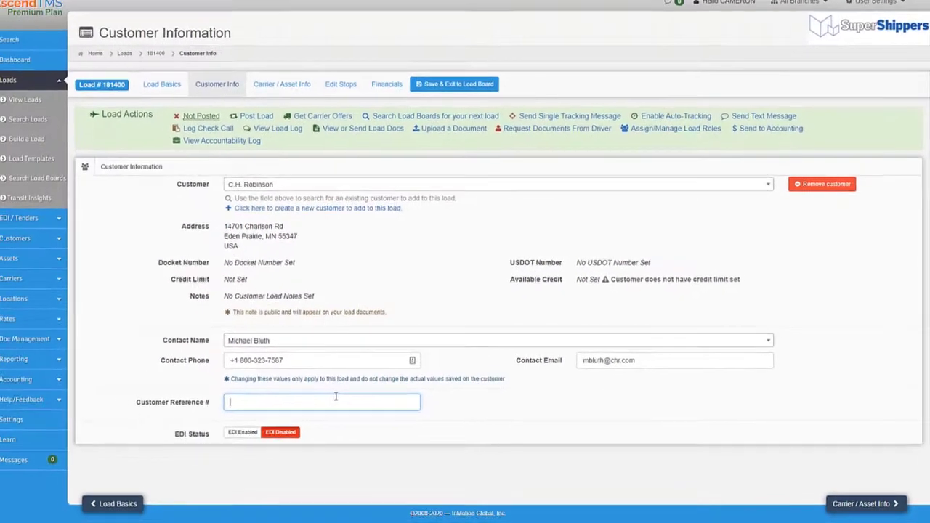
text(998574)
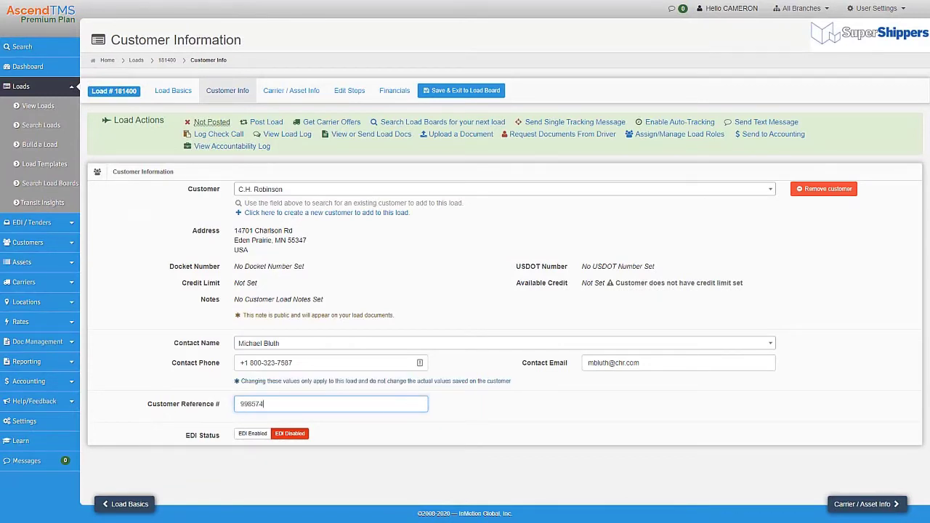
- Add an income line item from C.H. Robinson to the load's financials, category Flat Rate, with a rate of $4000
click(395, 90)
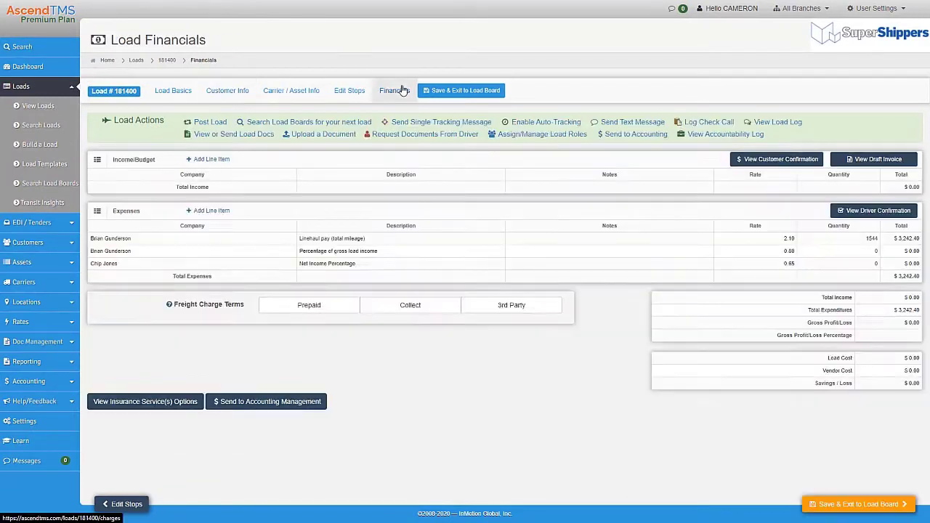
click(211, 171)
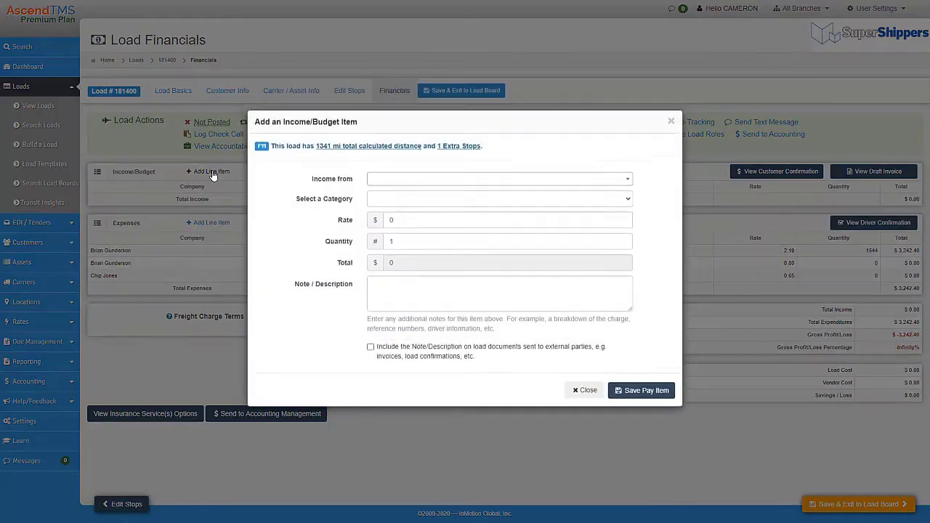
click(412, 184)
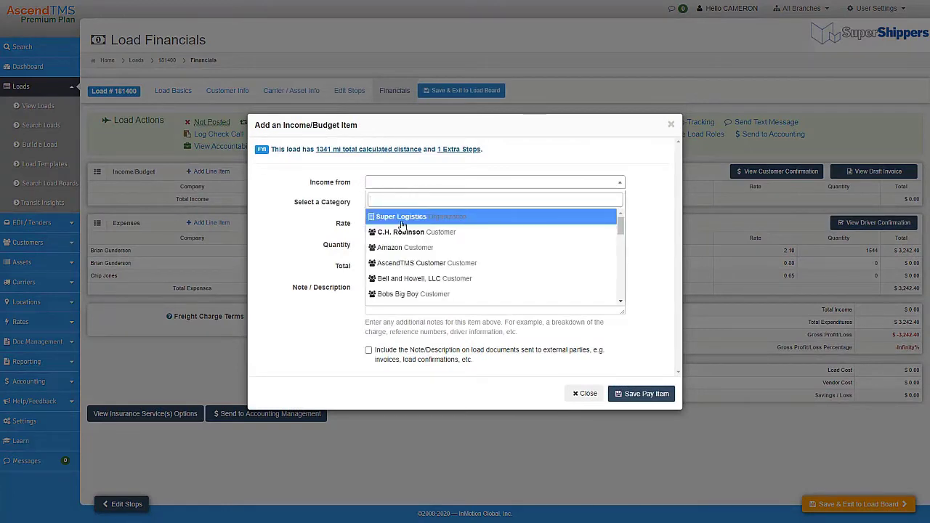
click(387, 266)
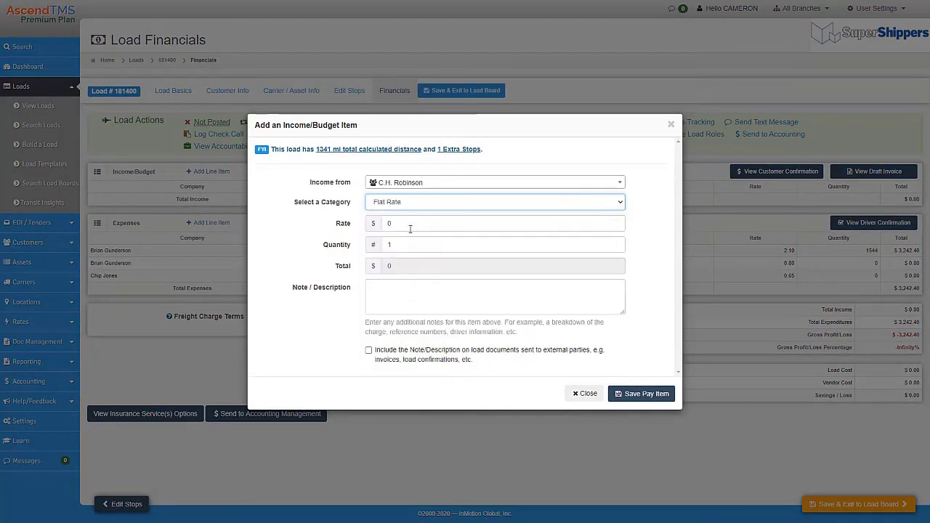
key(Tab)
text(4000)
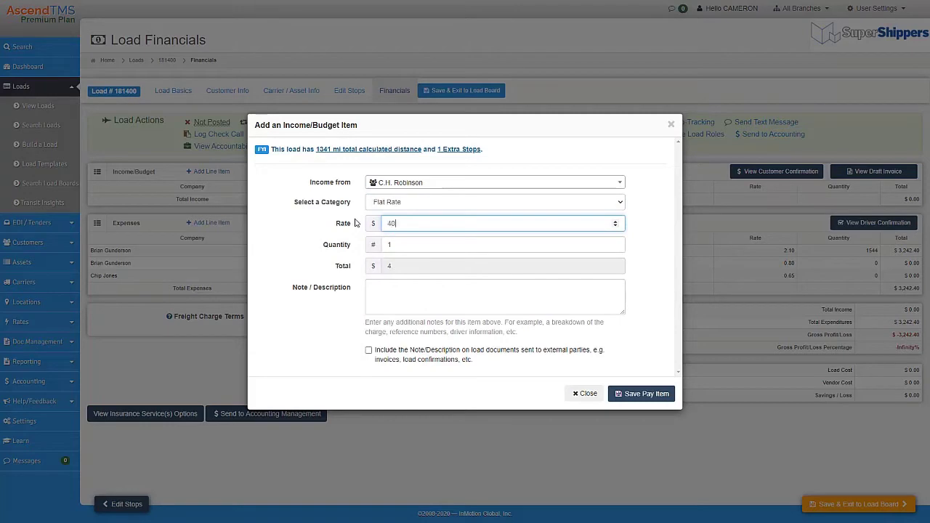
click(658, 393)
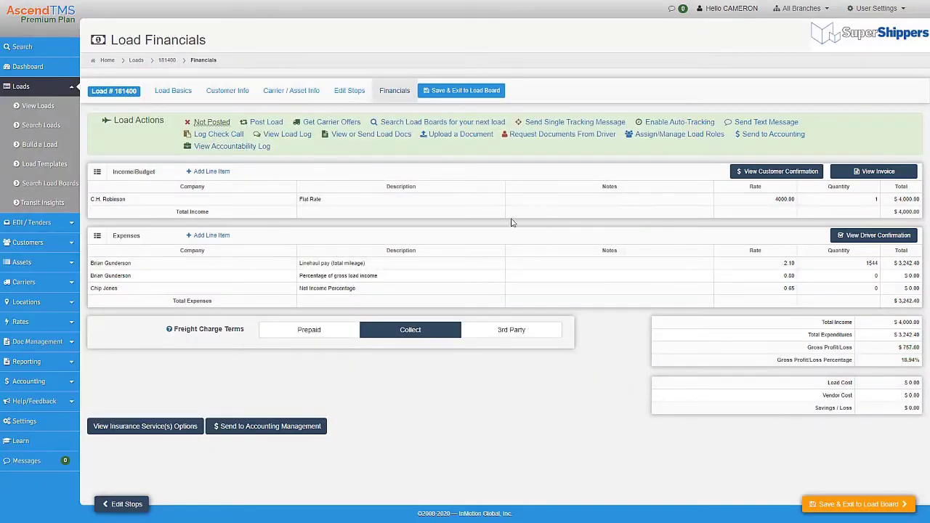
click(632, 199)
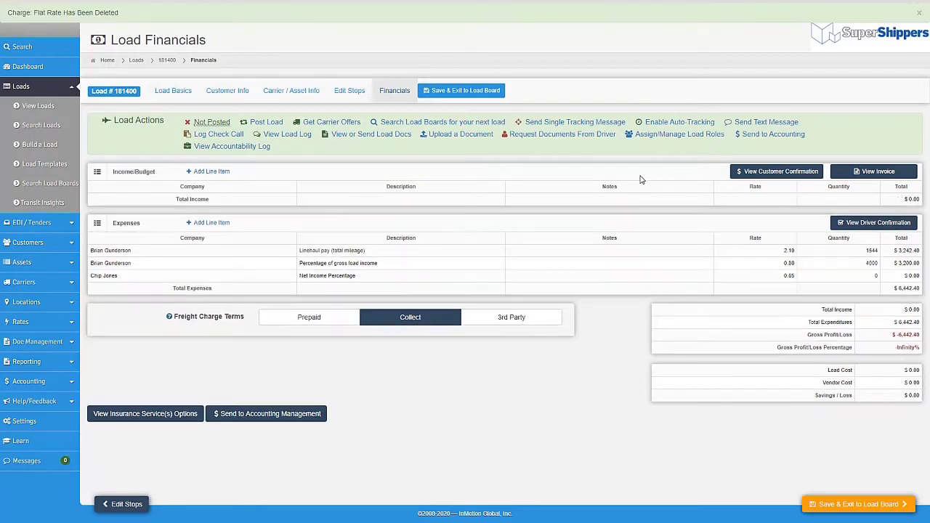
- Send the load to Accounting Management and confirm the transfer
click(764, 134)
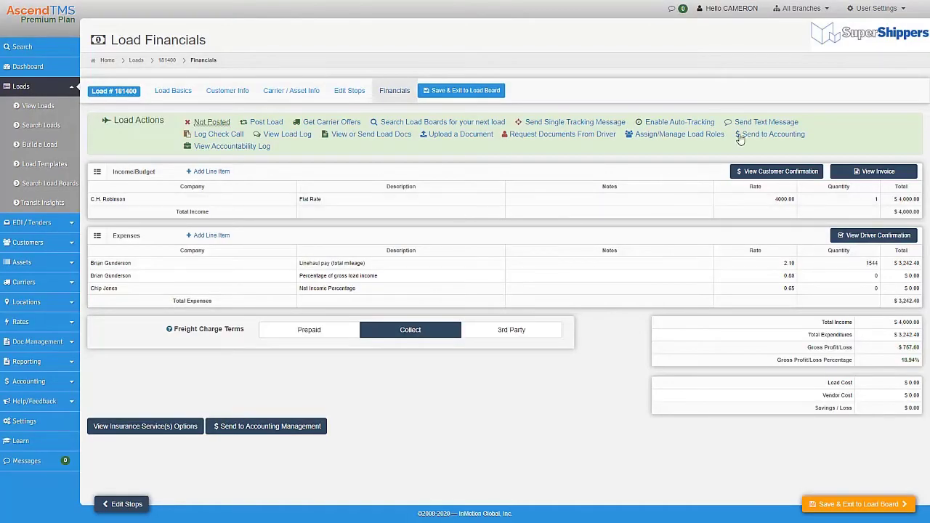
click(759, 135)
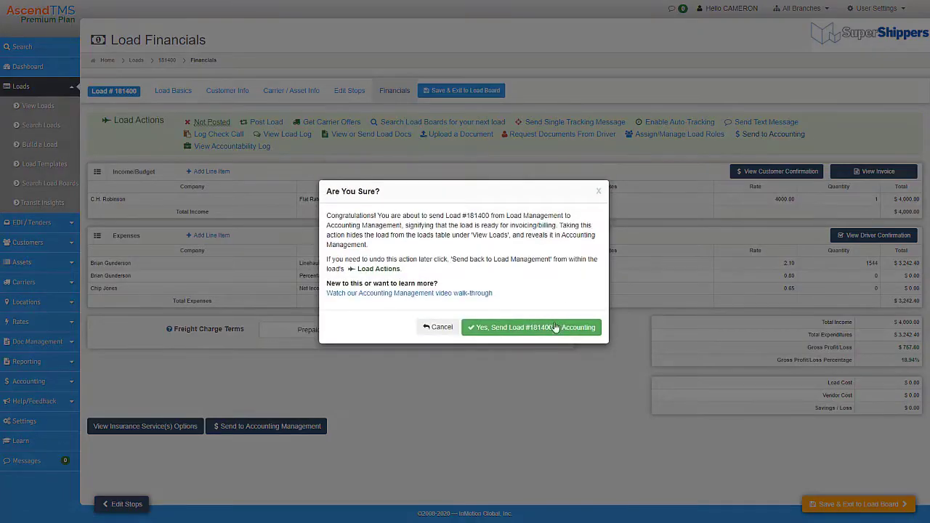
click(556, 329)
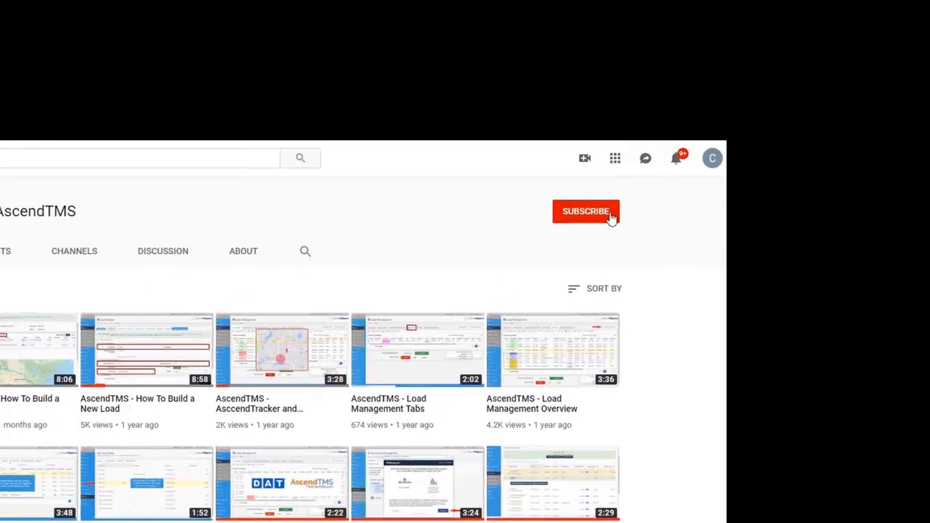
- Switch to YouTube, subscribe to the AscendTMS channel and browse its video list
click(612, 218)
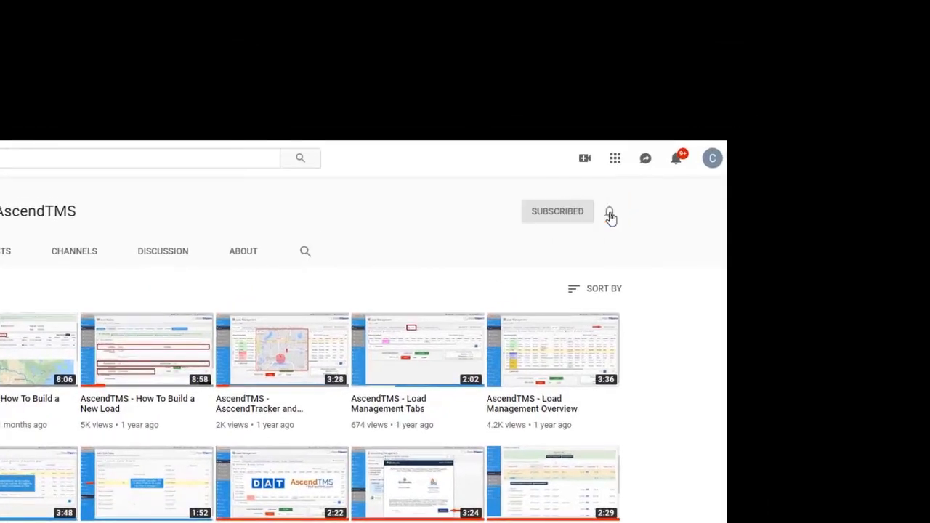
scroll(638, 287, down, 5)
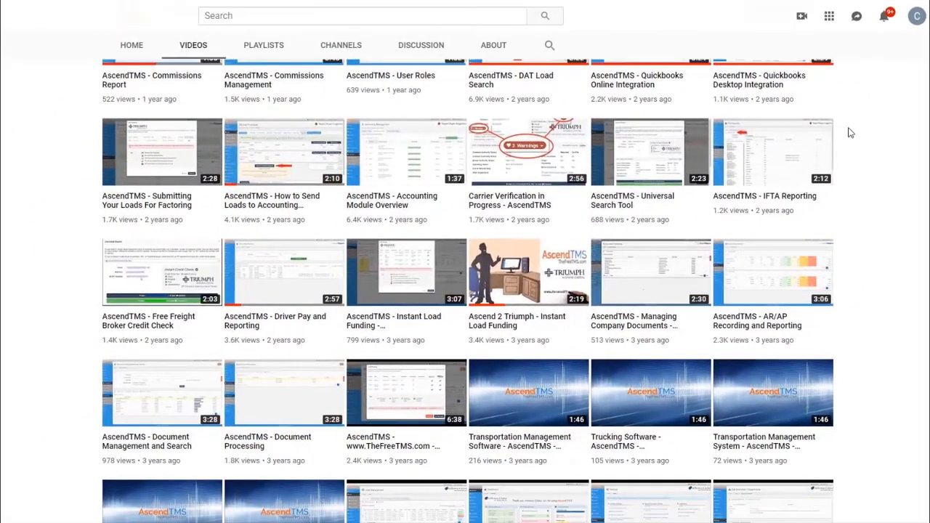